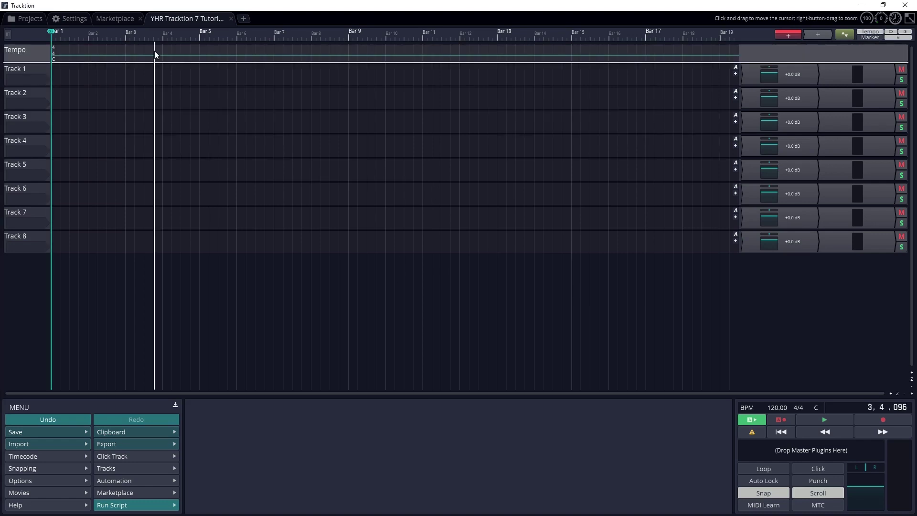
# Select the 3/4 time signature at bar 5 and raise the following tempo point to 140 BPM.
pyautogui.click(56, 50)
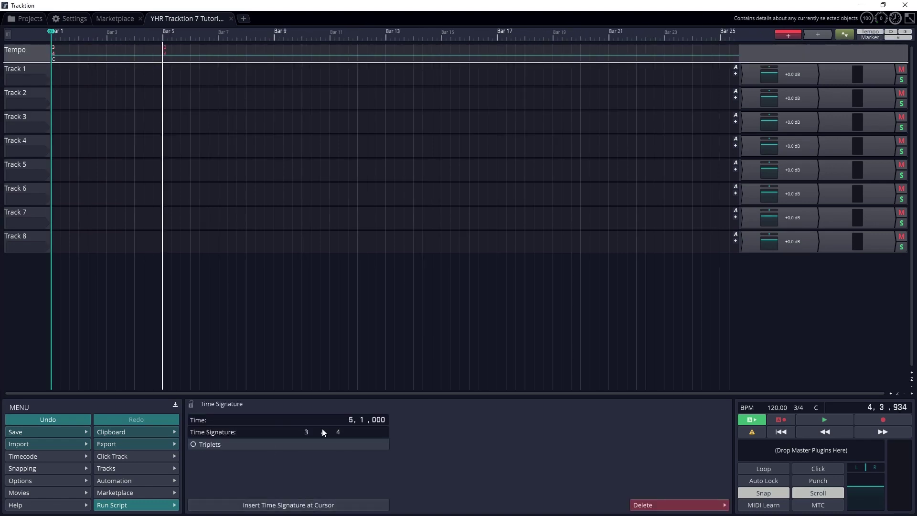
pyautogui.click(179, 54)
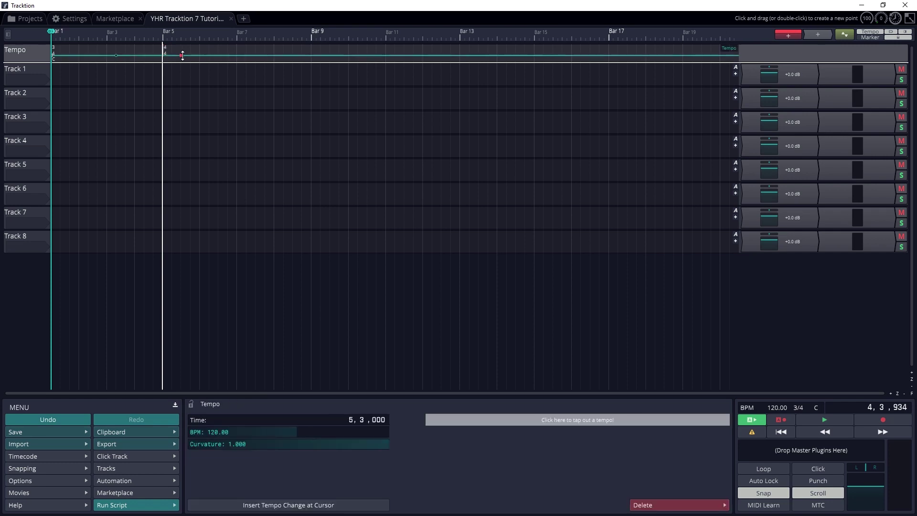
pyautogui.moveTo(181, 55); pyautogui.dragTo(181, 51)
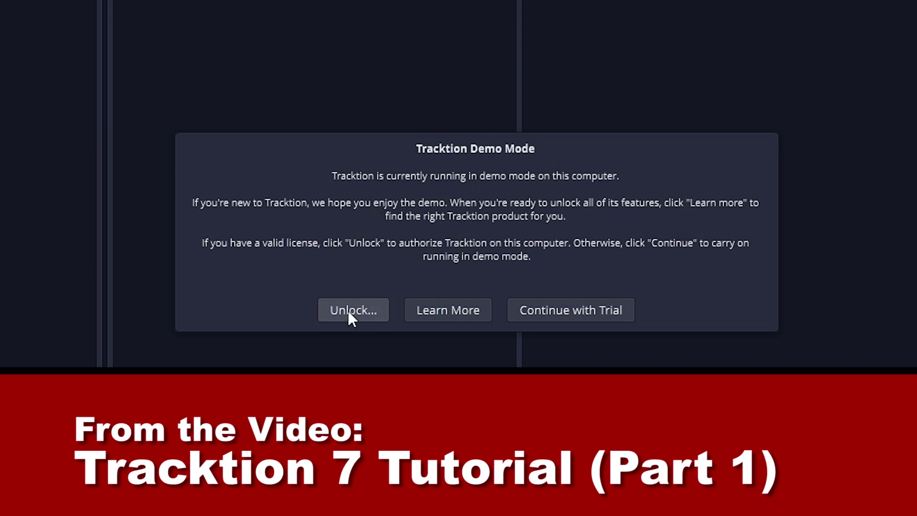
# Choose Unlock in the Demo Mode dialog to start authorising Tracktion 7.
pyautogui.click(350, 309)
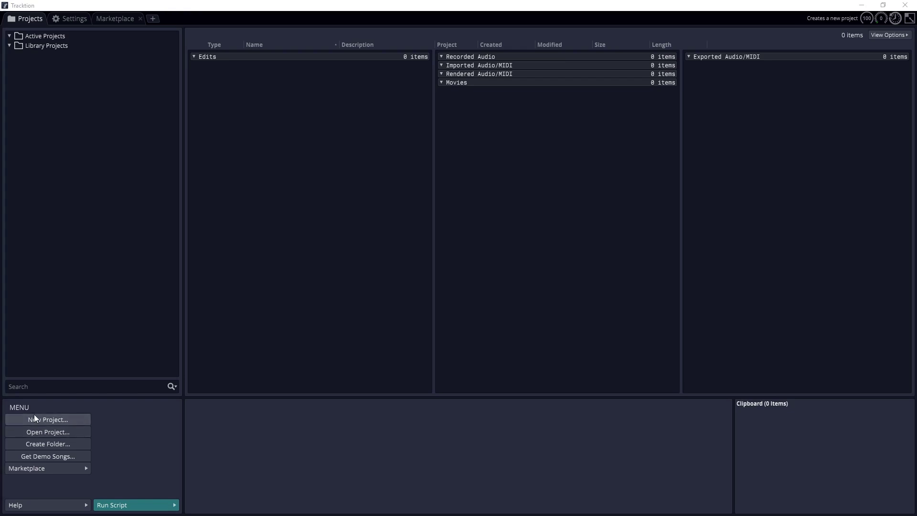
# Create the project 'YHR Tracktion 7 Tutorial' with the template set to <none>.
pyautogui.hotkey('ctrl', 'n')
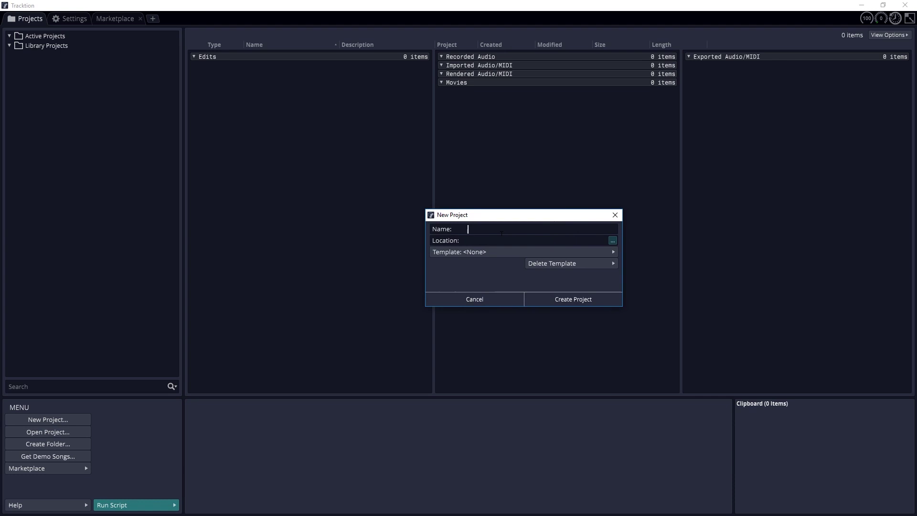
pyautogui.write('Y')
pyautogui.write('HR Trackti')
pyautogui.write('on 7 Tut')
pyautogui.write('orial')
pyautogui.click(491, 251)
pyautogui.click(460, 264)
pyautogui.click(547, 302)
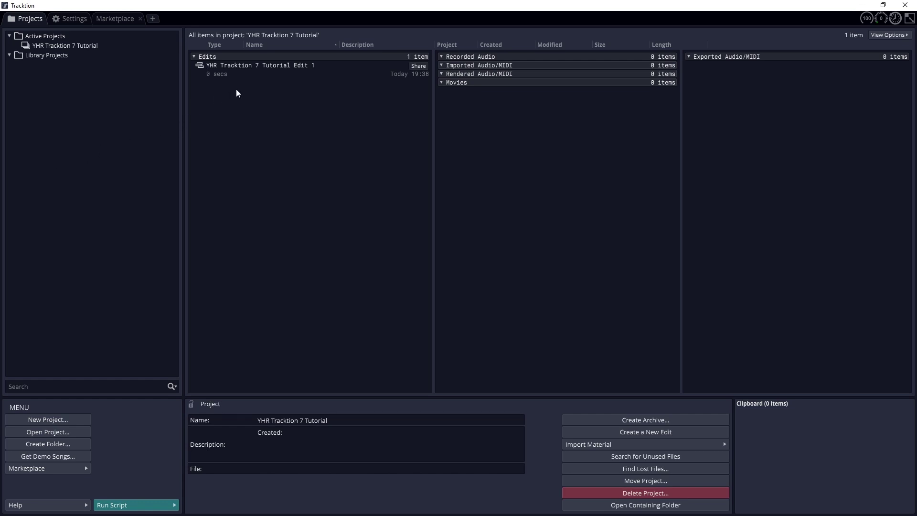
# Open the project's first edit and list its eight tracks in the Tracks tab.
pyautogui.doubleClick(244, 66)
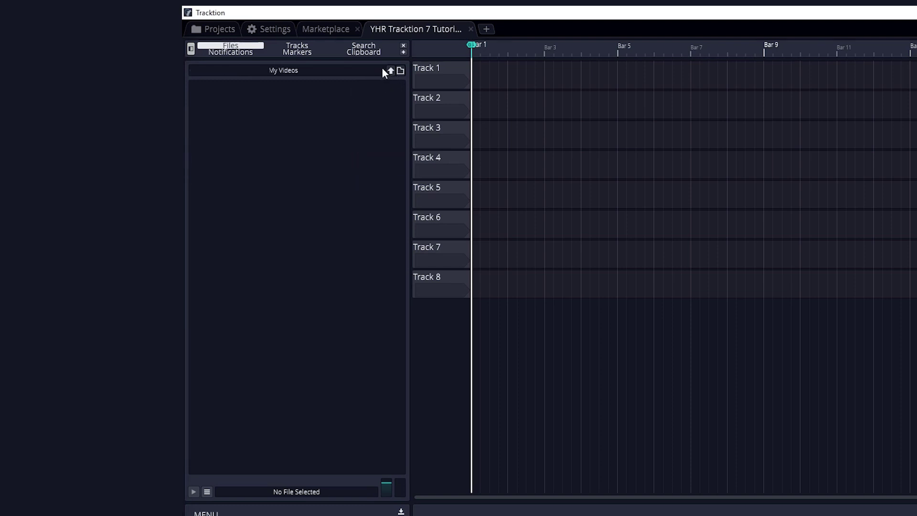
pyautogui.click(298, 46)
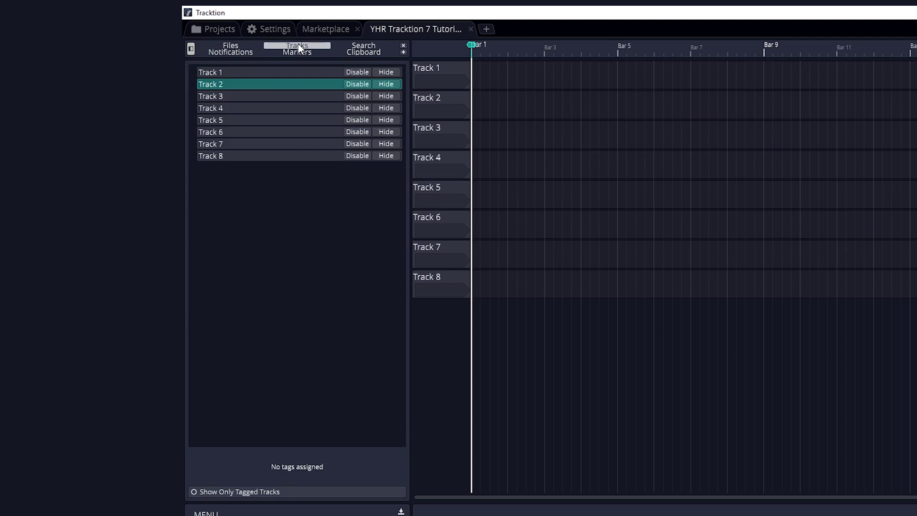
# Toggle Disable and Hide on Tracks 1 and 2, leaving every track enabled and visible.
pyautogui.click(357, 72)
pyautogui.click(357, 85)
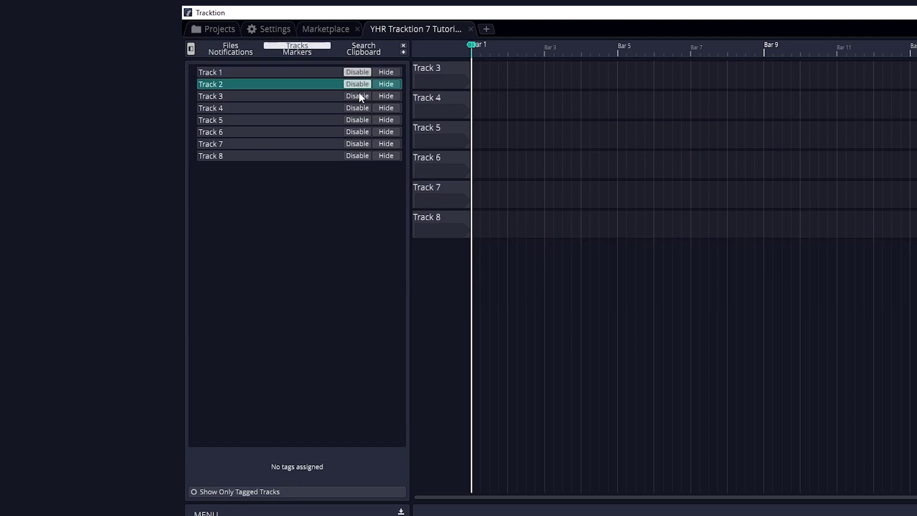
pyautogui.click(357, 96)
pyautogui.click(356, 71)
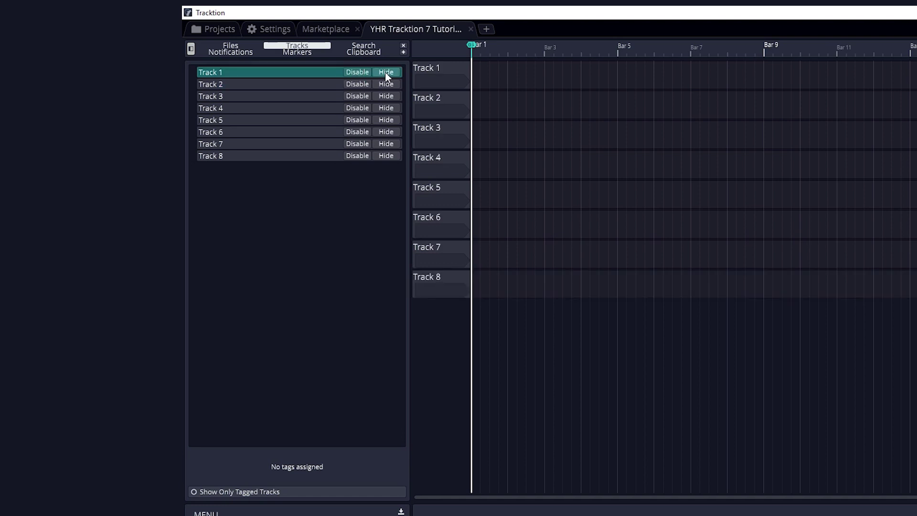
pyautogui.click(387, 72)
pyautogui.click(386, 96)
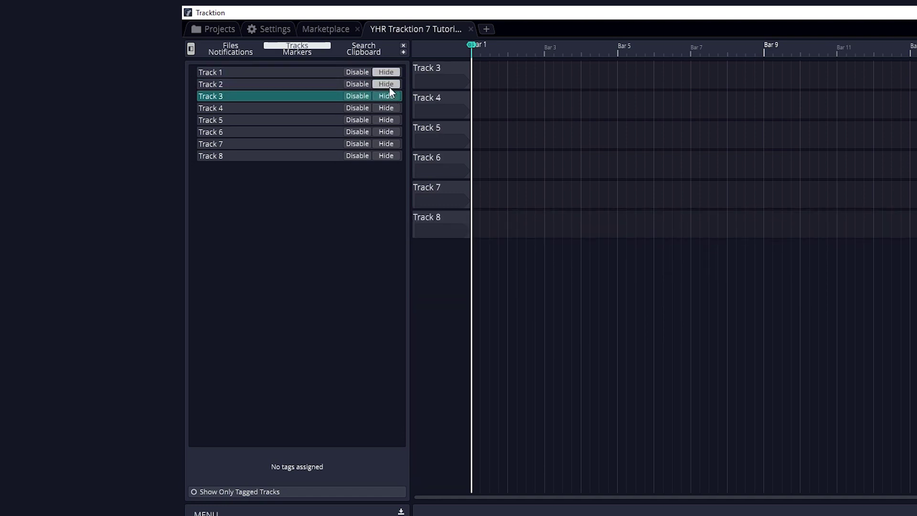
pyautogui.click(387, 84)
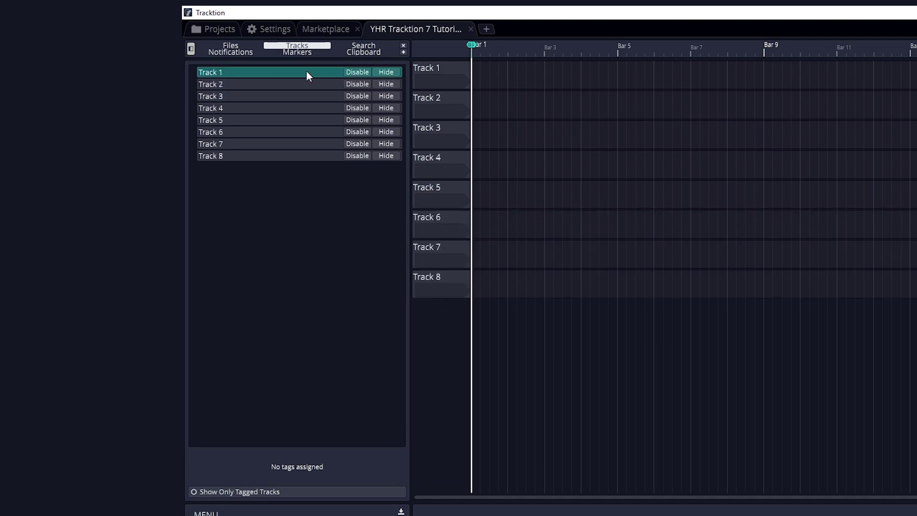
# Browse the Notifications, Markers and Clipboard tabs, then close the browser panel.
pyautogui.click(231, 53)
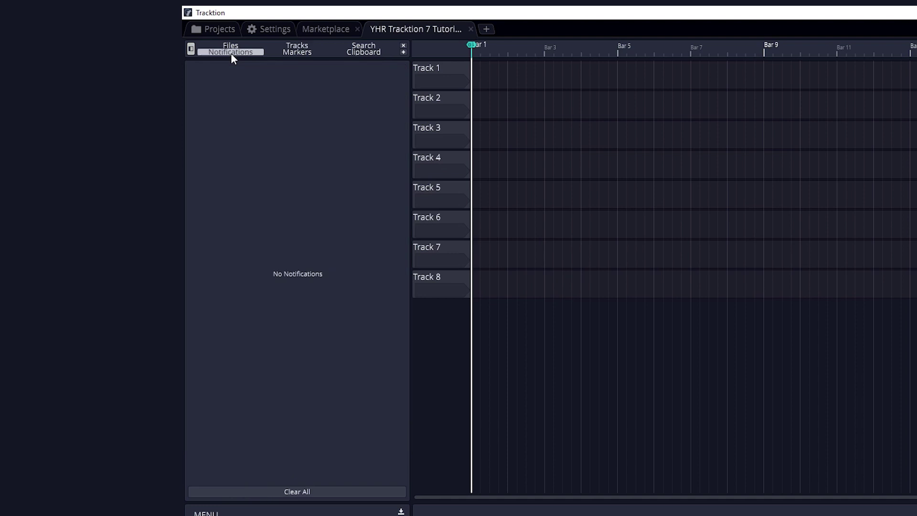
pyautogui.click(297, 53)
pyautogui.click(364, 52)
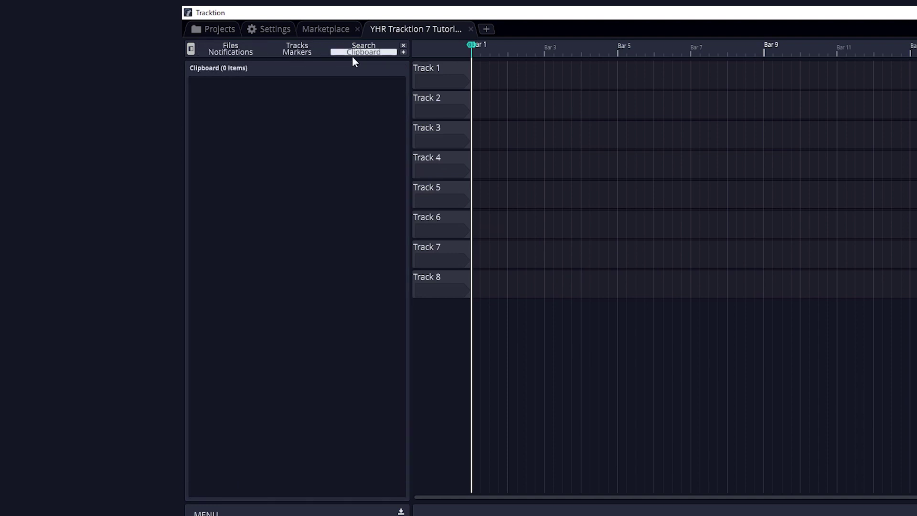
pyautogui.click(192, 49)
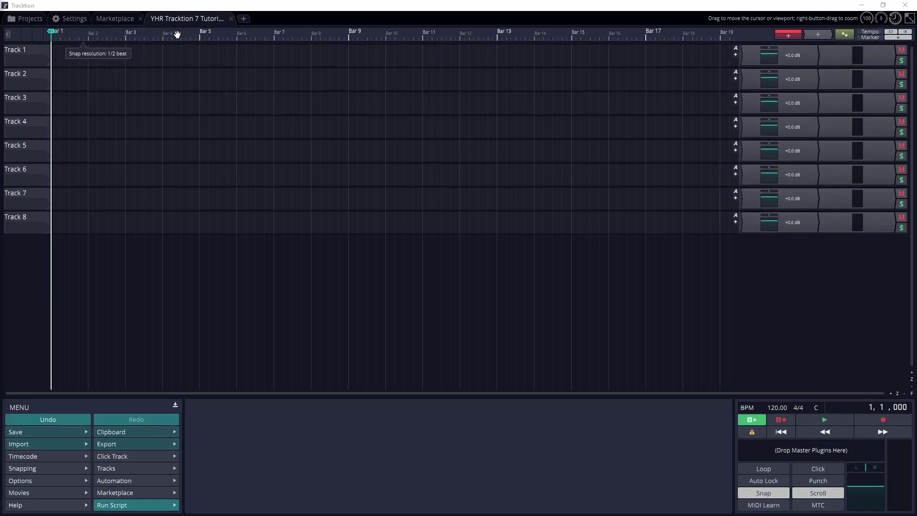
pyautogui.click(50, 458)
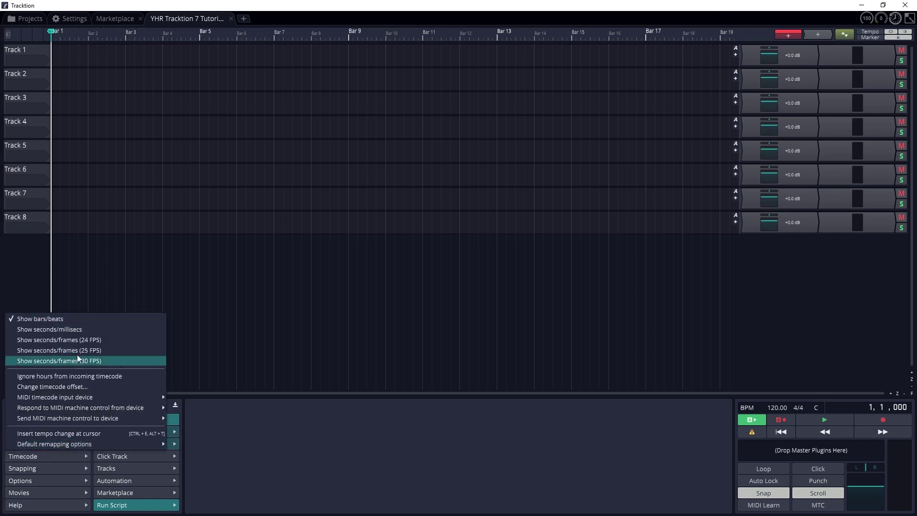
pyautogui.click(75, 328)
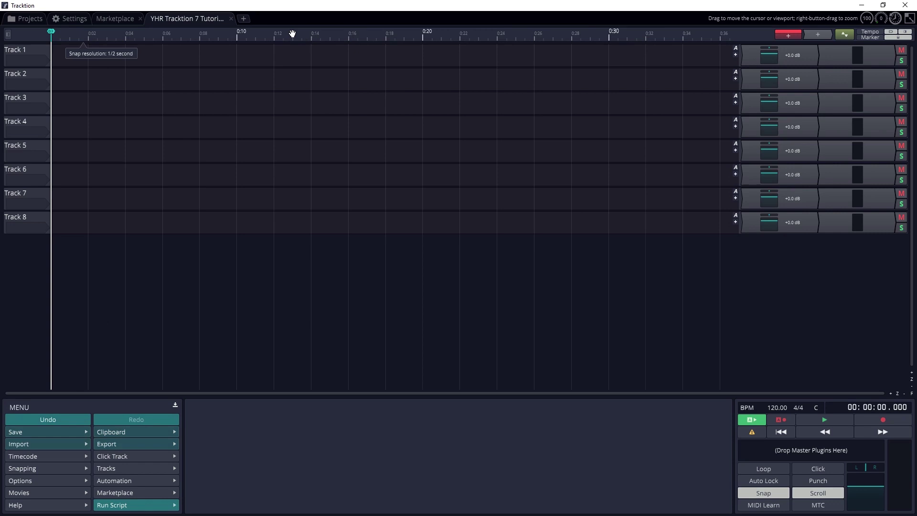
pyautogui.rightClick(294, 33)
pyautogui.click(316, 40)
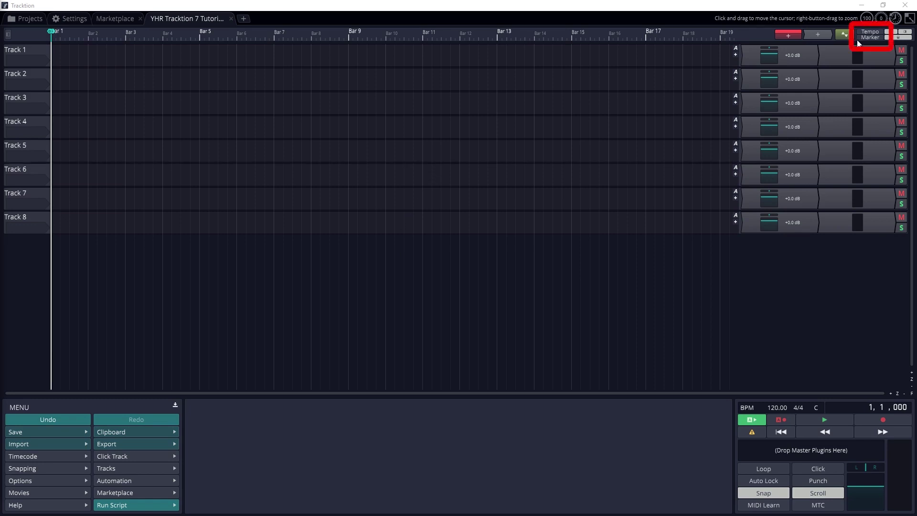
# Show the Tempo track above Track 1 and bring up the opening 4/4 time signature settings.
pyautogui.click(876, 35)
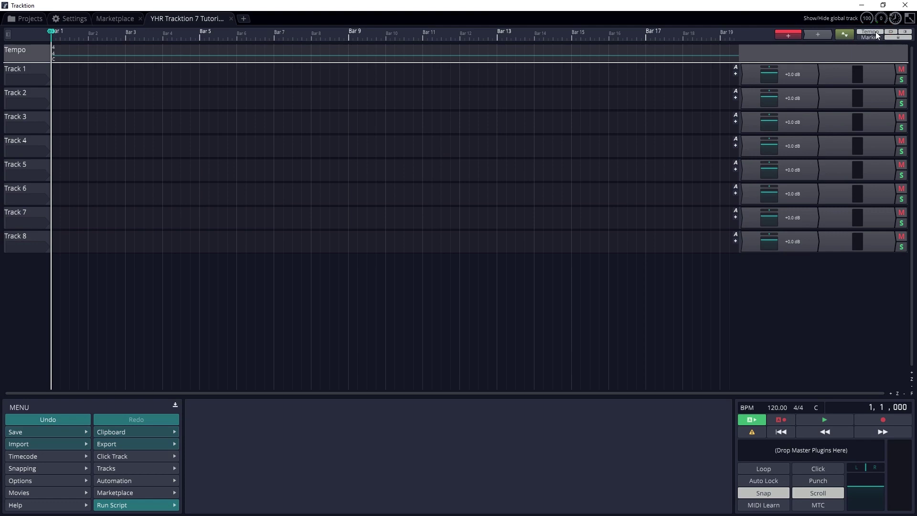
pyautogui.click(154, 51)
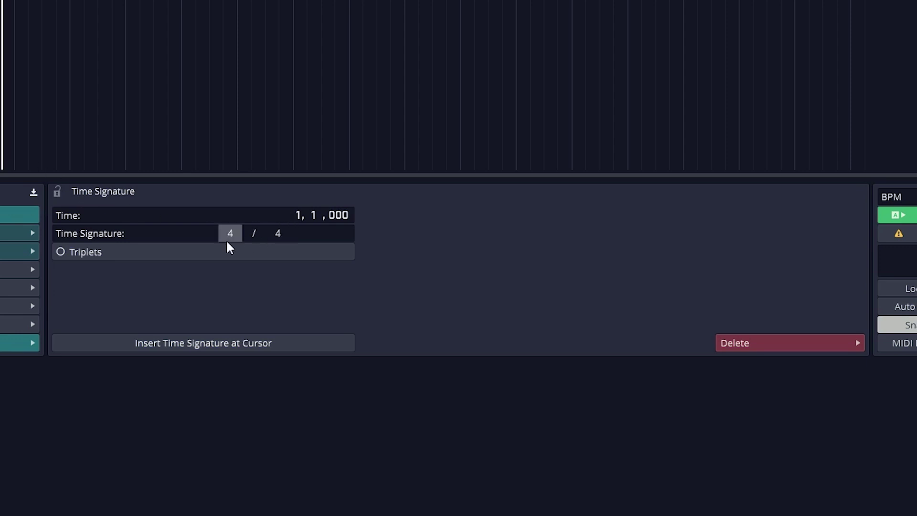
pyautogui.scroll(-1, 230, 233)
# Add a 4/4 time signature at bar 5 and a tempo point after it, kept at 120 BPM.
pyautogui.click(234, 341)
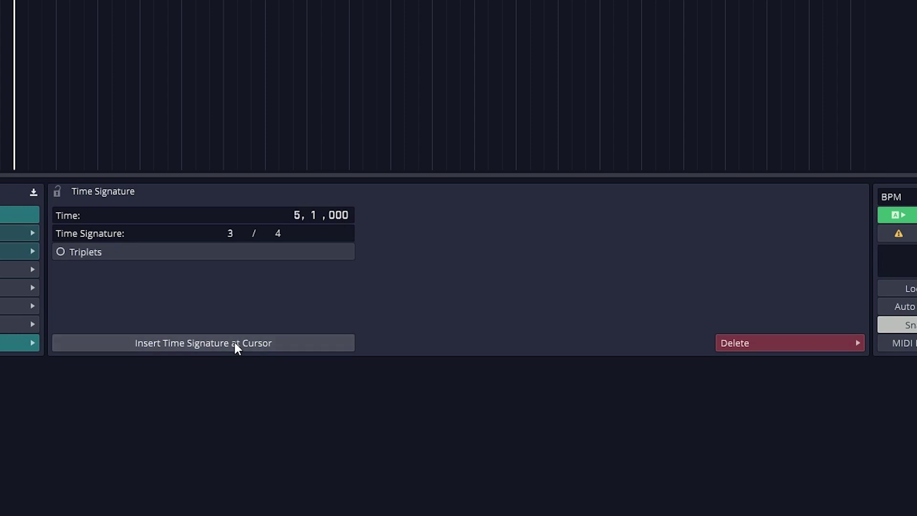
pyautogui.click(230, 233)
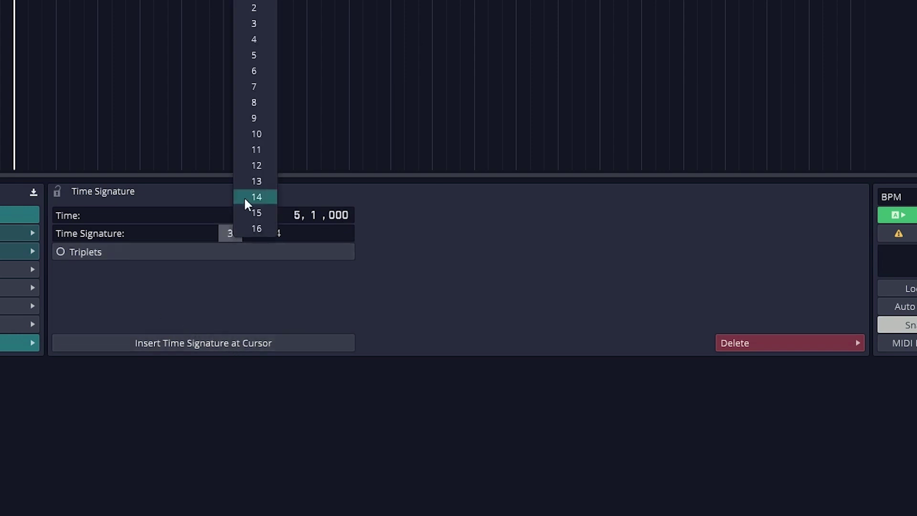
pyautogui.click(248, 41)
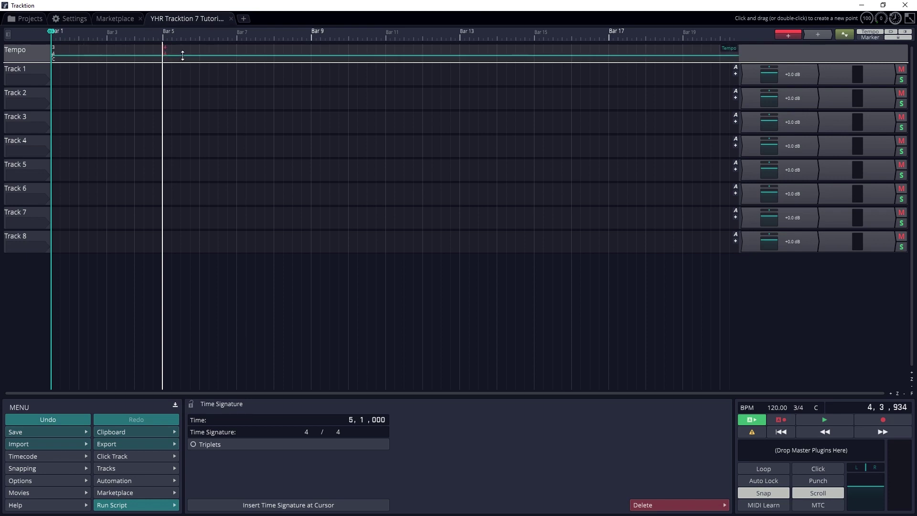
pyautogui.doubleClick(182, 56)
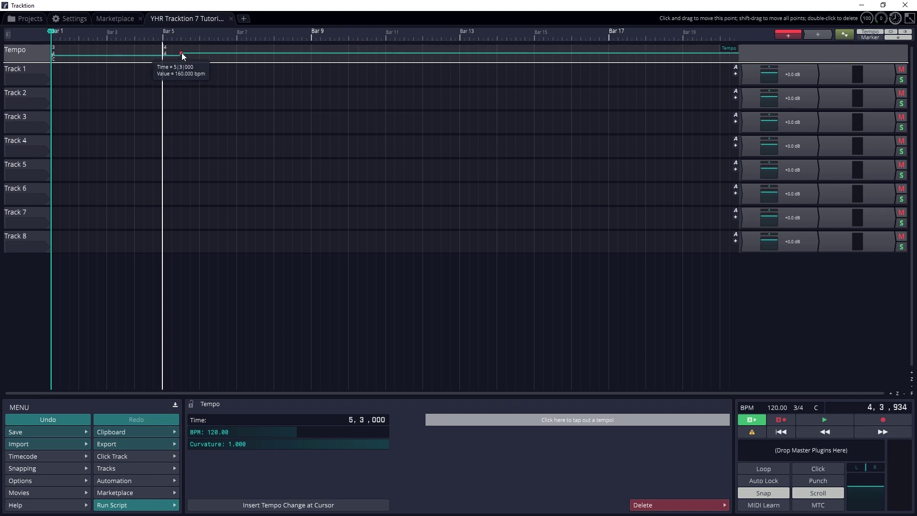
pyautogui.moveTo(181, 55); pyautogui.dragTo(185, 55)
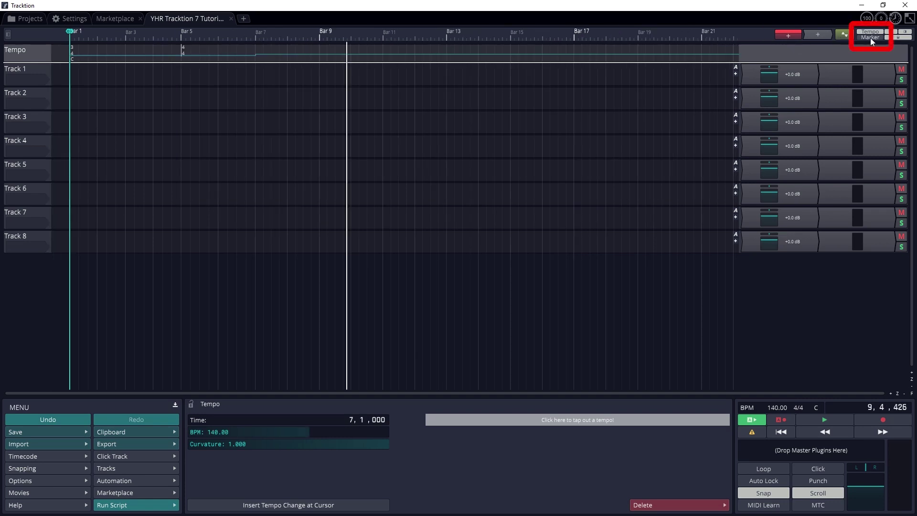
# Add a Marker track with a bars-and-beats marker 'Verse 1' spanning bars 9 to 17.
pyautogui.click(872, 37)
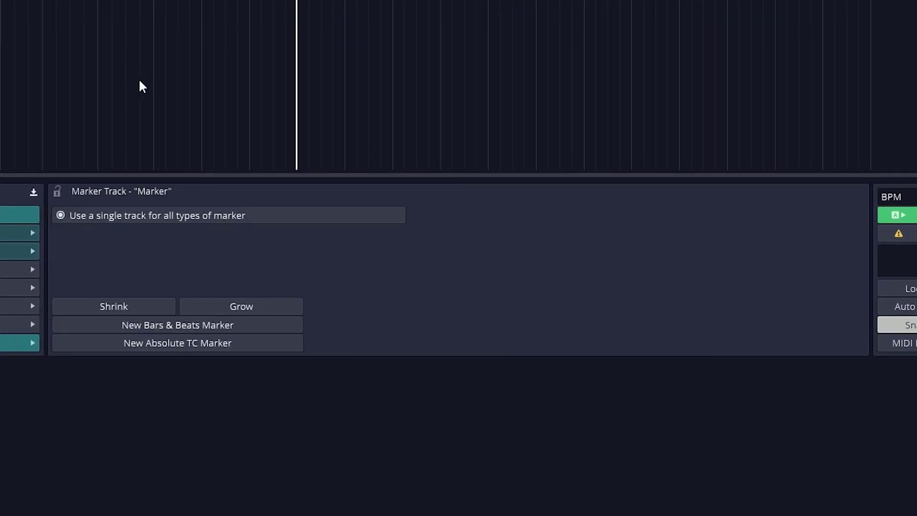
pyautogui.click(148, 326)
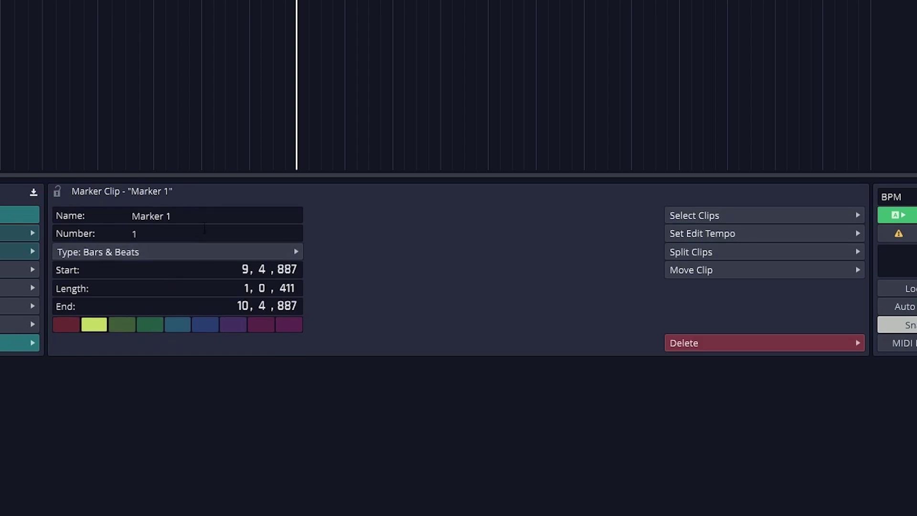
pyautogui.doubleClick(152, 216)
pyautogui.write('Verse 1')
pyautogui.press('Return')
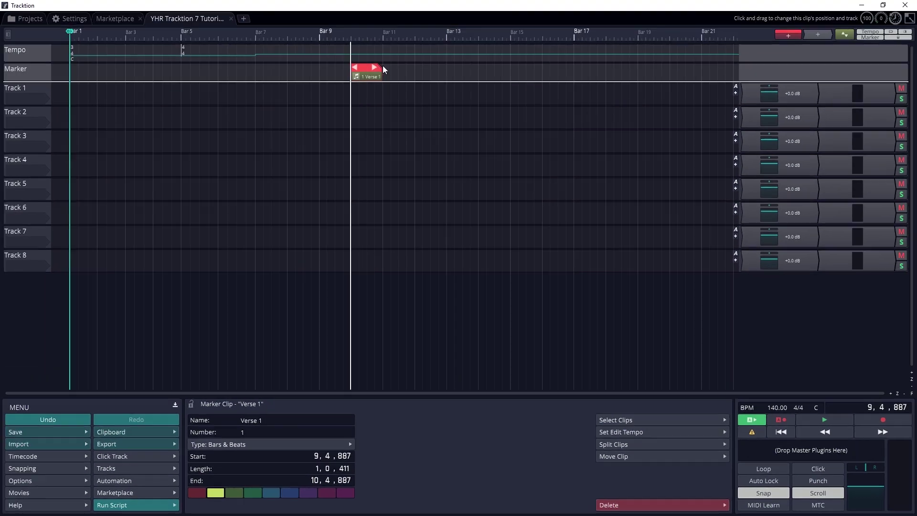
pyautogui.moveTo(401, 66)
pyautogui.mouseDown()
pyautogui.moveTo(492, 59)
pyautogui.moveTo(573, 66)
pyautogui.mouseUp()
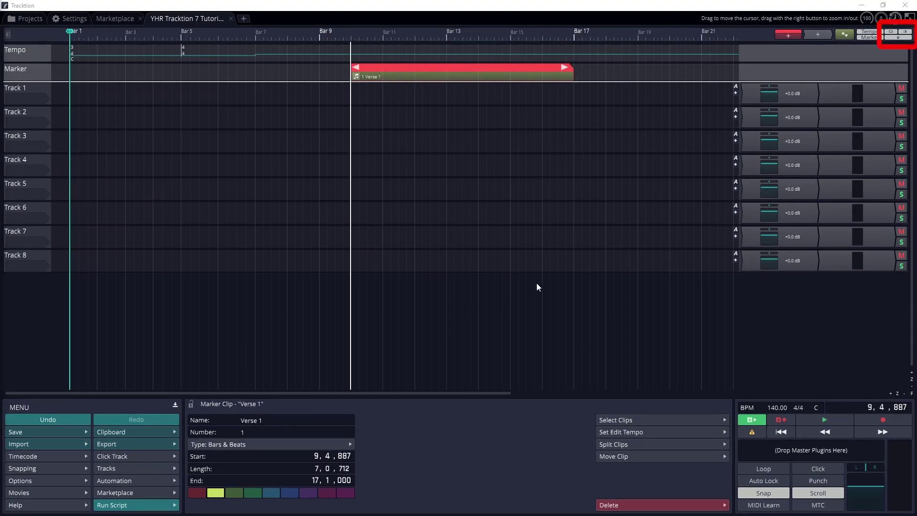
pyautogui.click(903, 35)
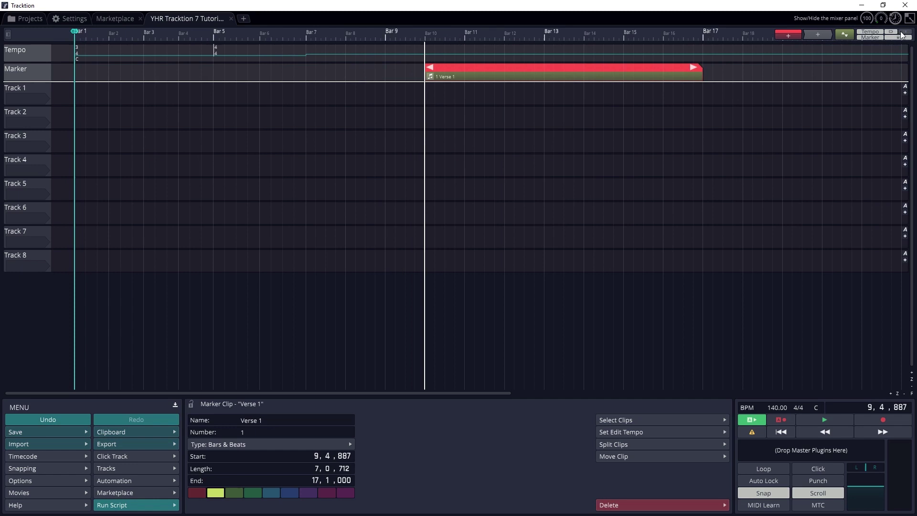
pyautogui.click(902, 34)
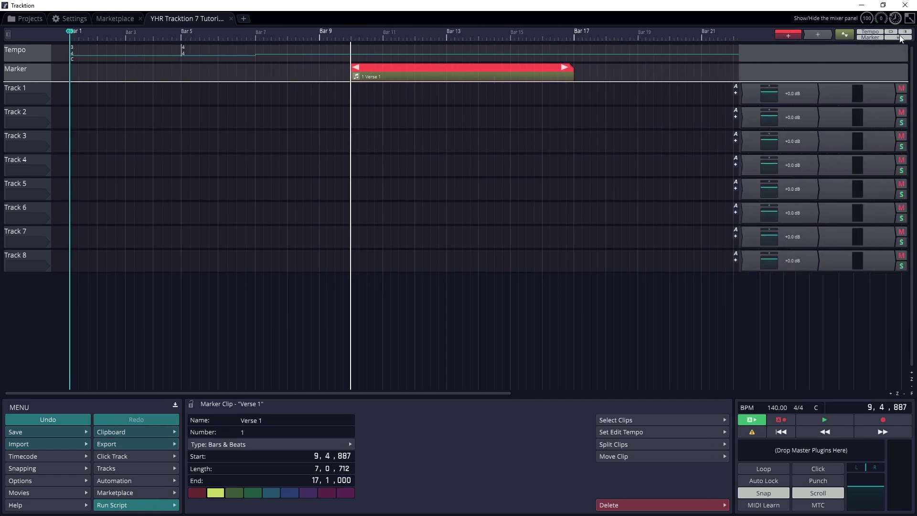
pyautogui.click(902, 38)
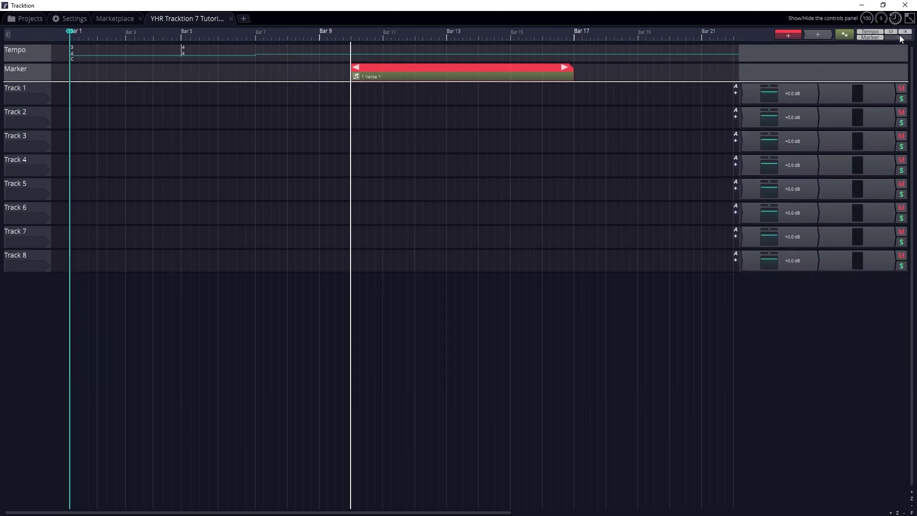
pyautogui.click(901, 38)
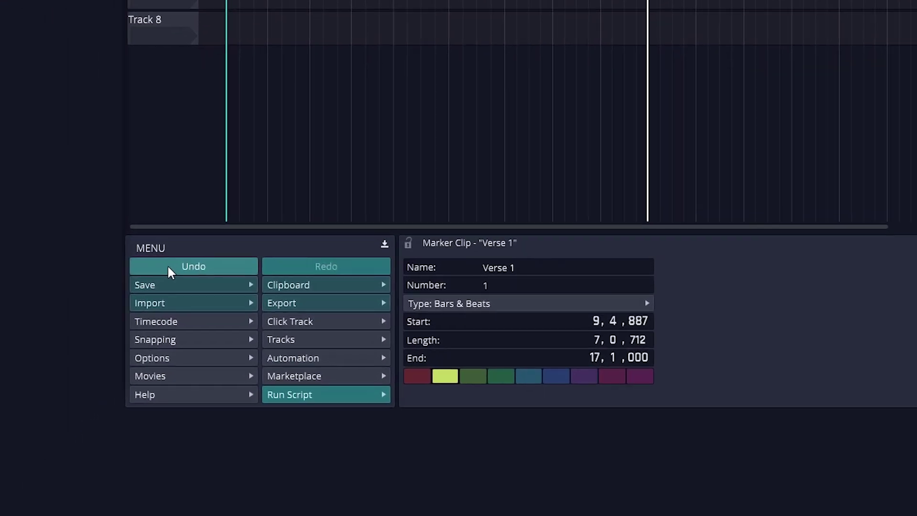
pyautogui.click(167, 265)
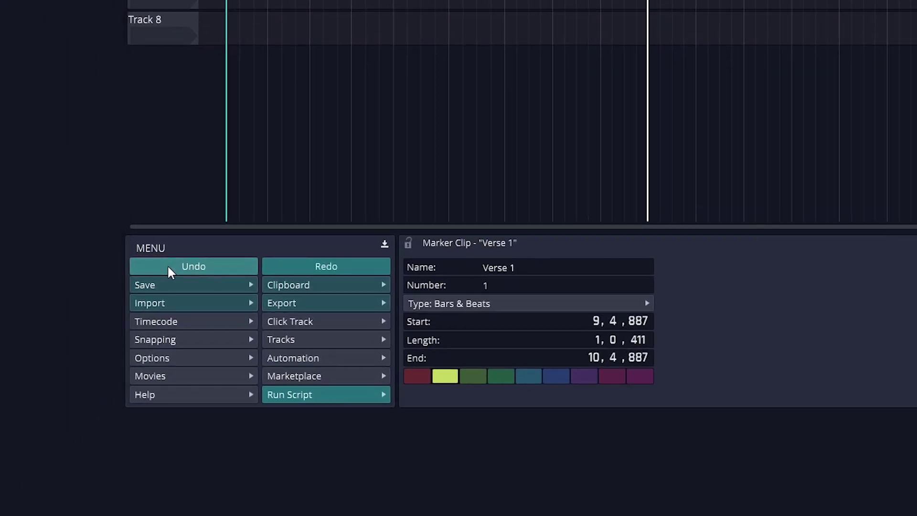
pyautogui.click(266, 264)
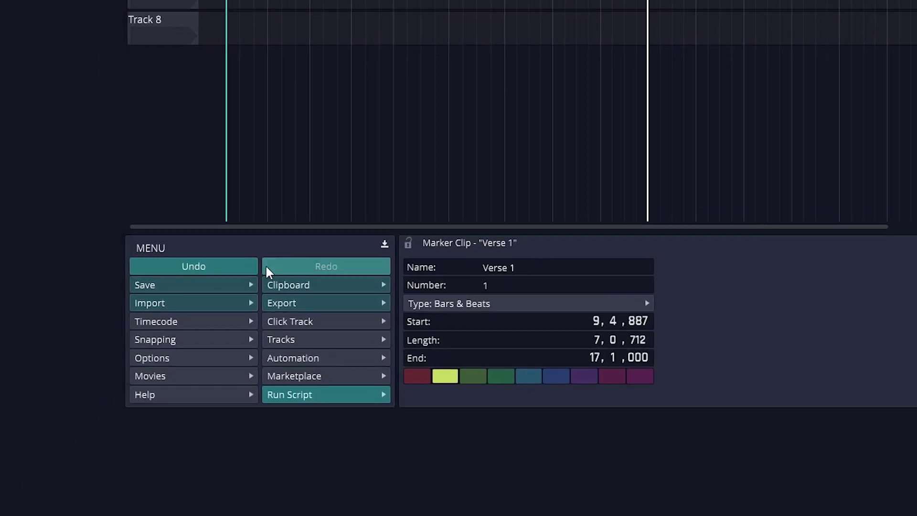
pyautogui.click(241, 283)
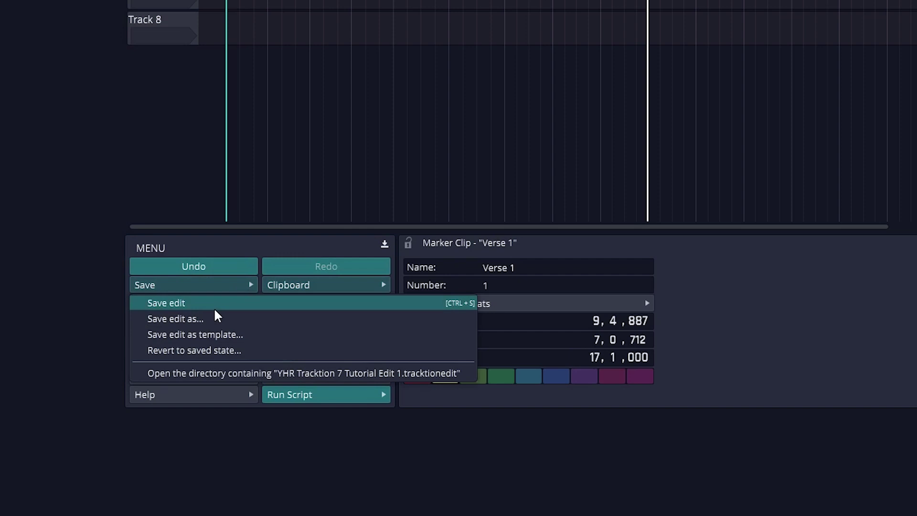
pyautogui.click(239, 242)
pyautogui.click(286, 287)
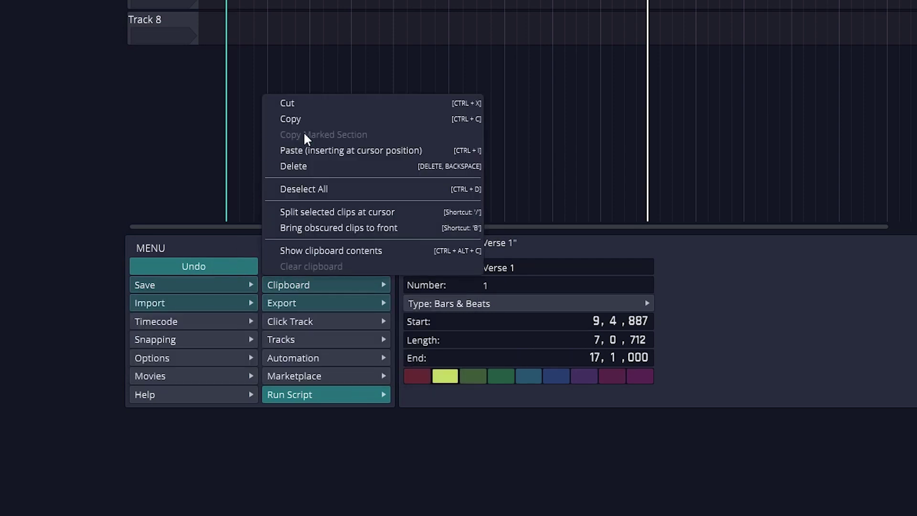
pyautogui.click(221, 241)
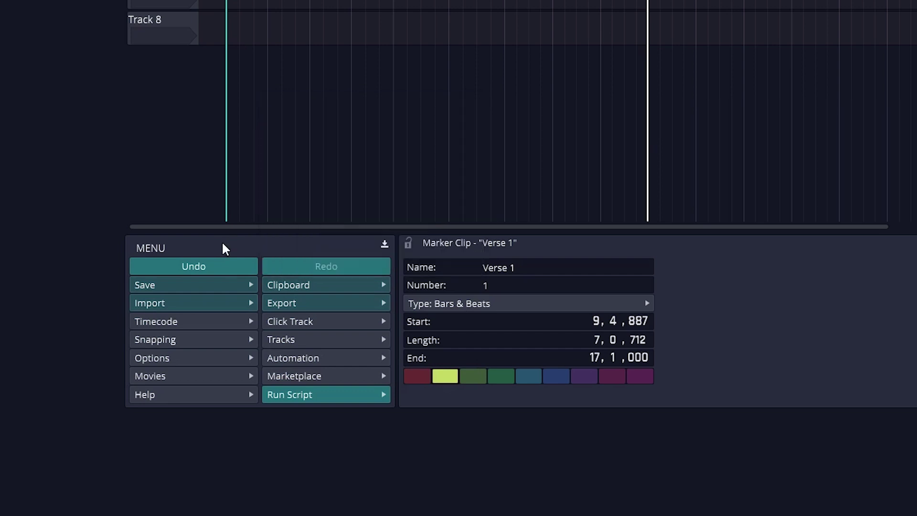
pyautogui.click(226, 302)
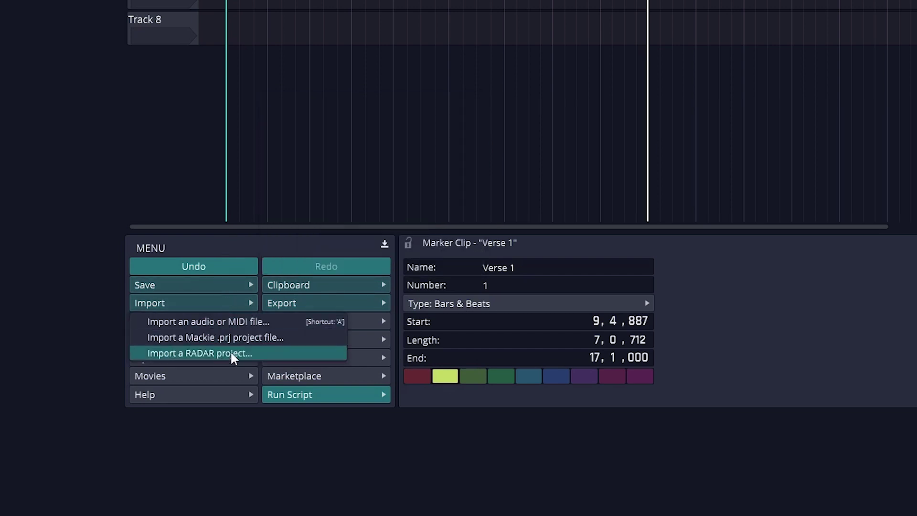
pyautogui.click(319, 305)
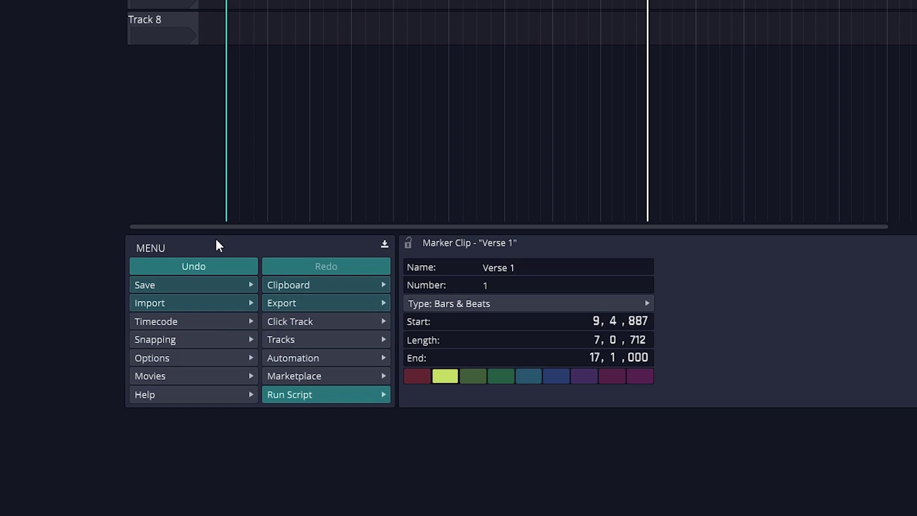
pyautogui.click(220, 321)
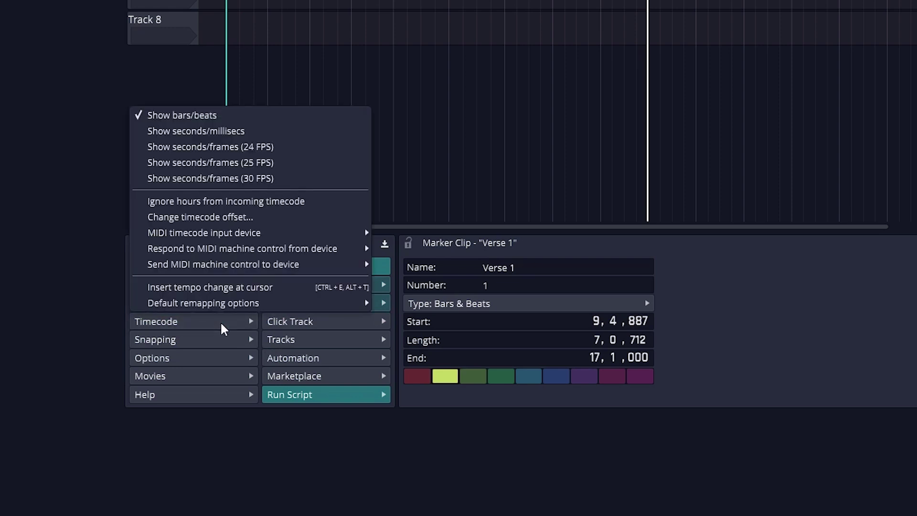
pyautogui.click(227, 131)
pyautogui.click(195, 324)
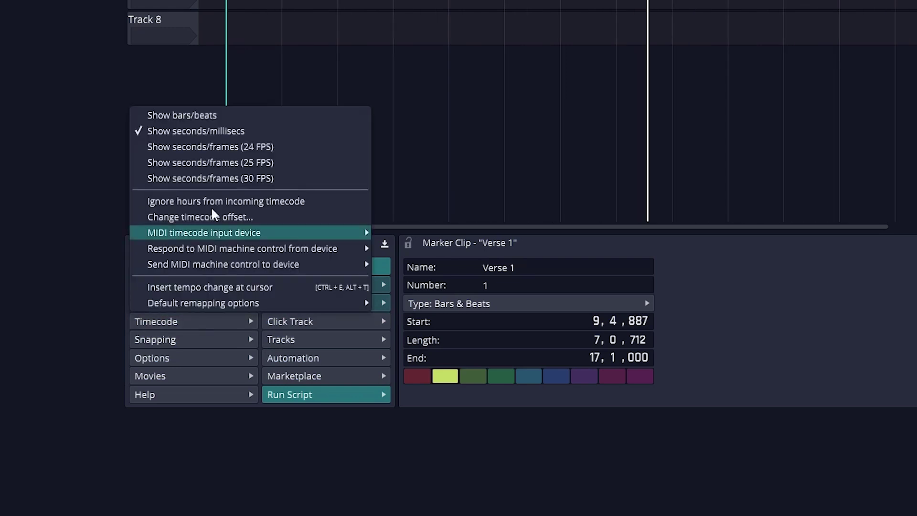
pyautogui.click(205, 114)
pyautogui.click(290, 321)
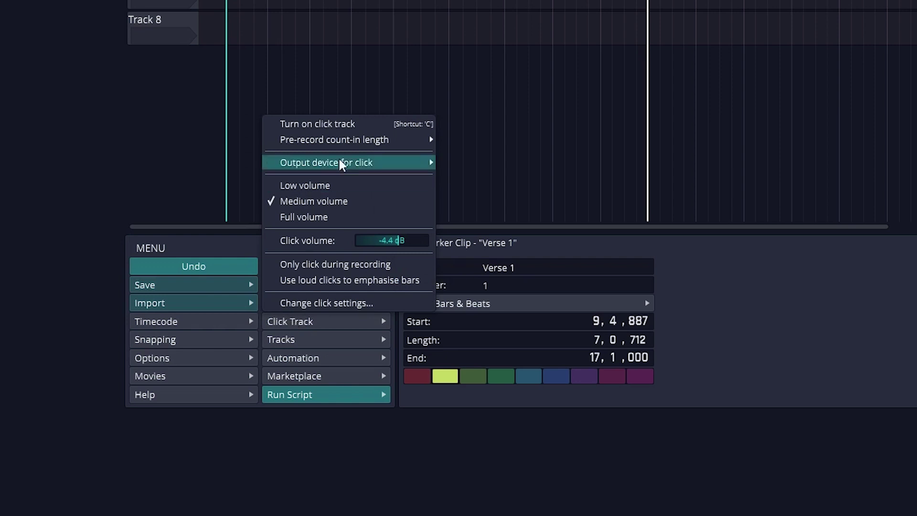
pyautogui.click(204, 247)
pyautogui.click(204, 339)
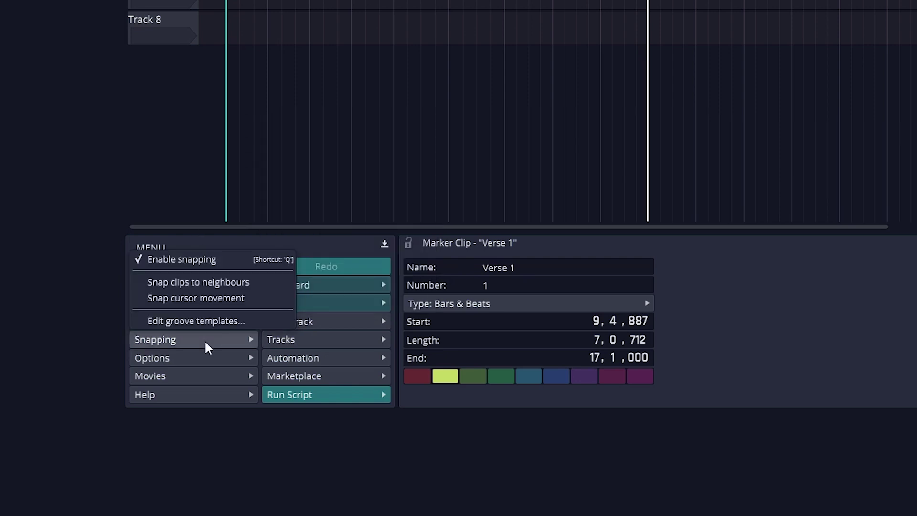
pyautogui.moveTo(293, 357)
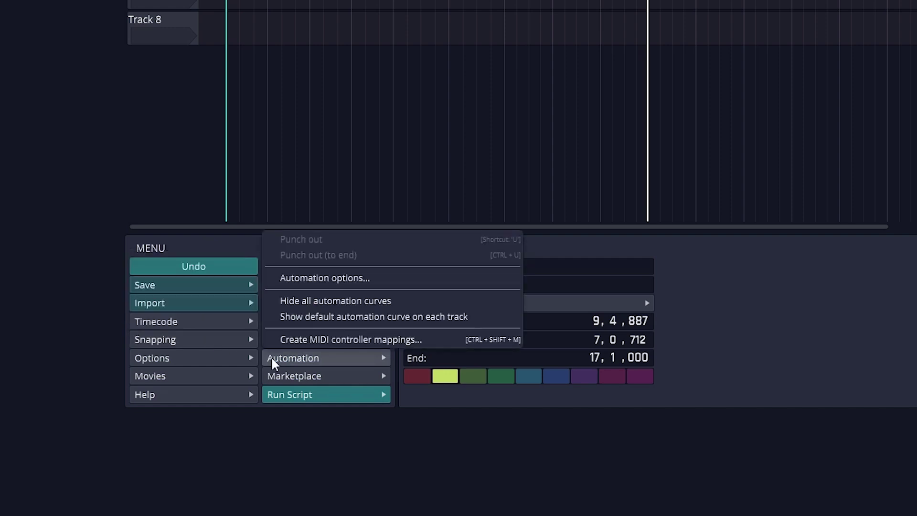
pyautogui.click(207, 243)
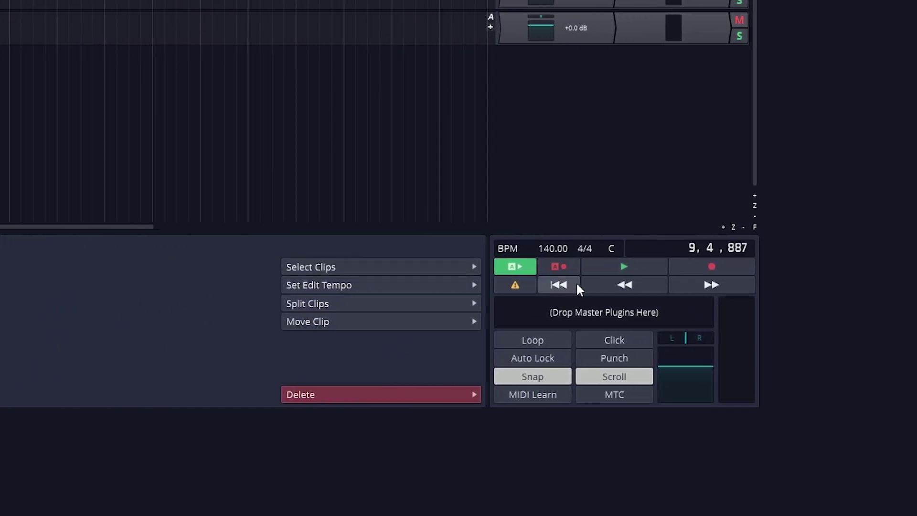
# Play the edit and stop it, then record a short take and stop recording.
pyautogui.click(618, 271)
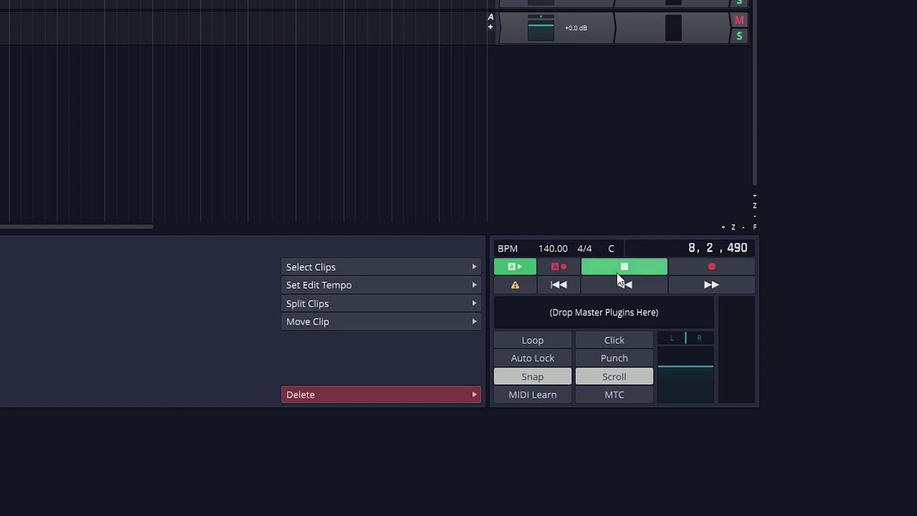
pyautogui.click(616, 271)
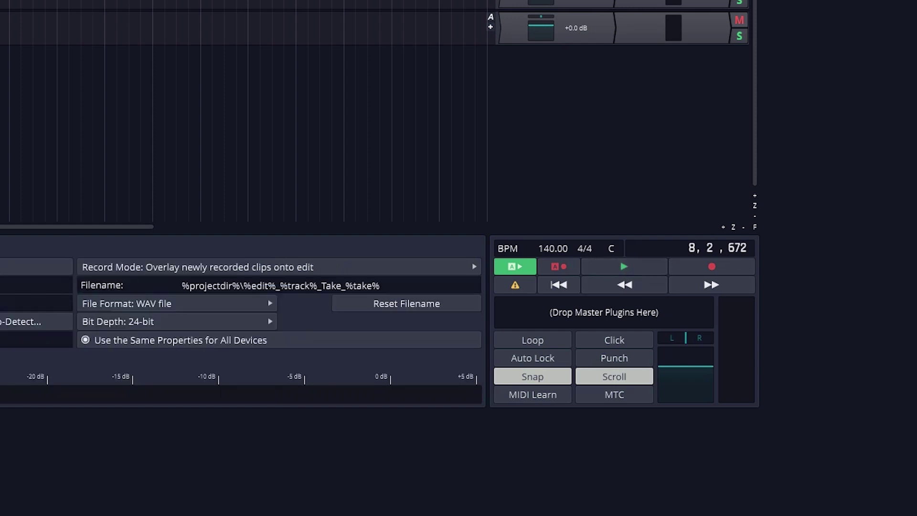
pyautogui.click(624, 266)
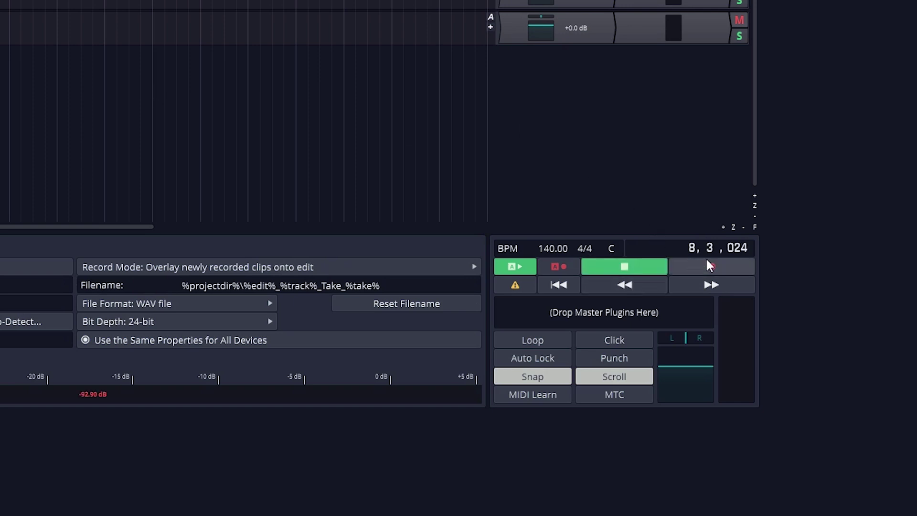
pyautogui.click(712, 269)
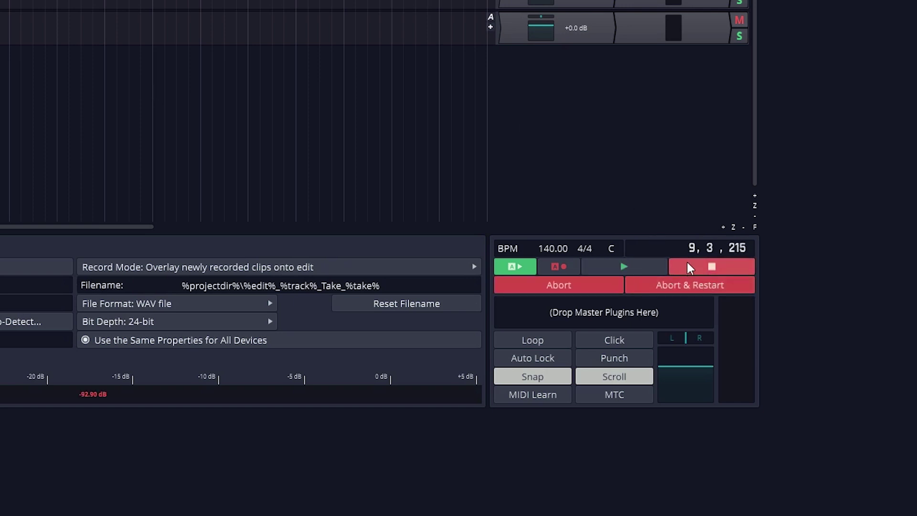
pyautogui.click(687, 269)
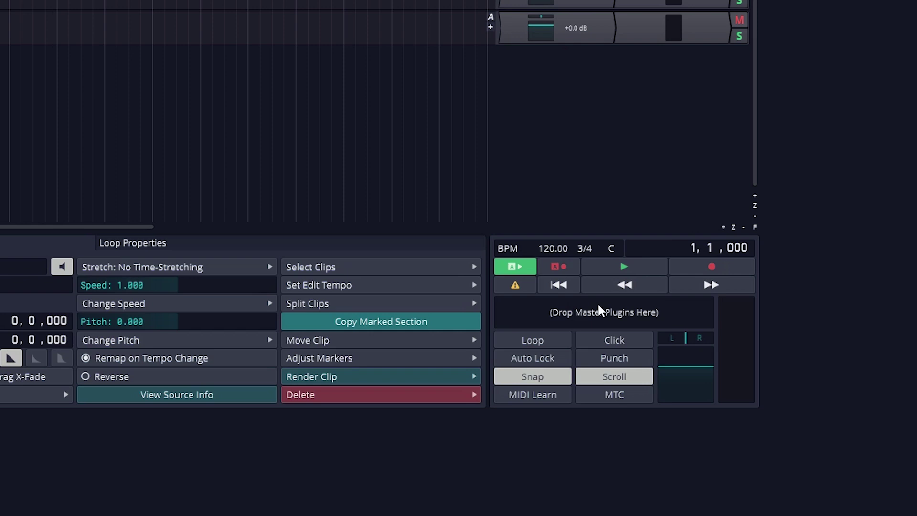
# Drag the pan slider, then switch looping on and back off.
pyautogui.moveTo(685, 337); pyautogui.dragTo(631, 335)
pyautogui.click(553, 340)
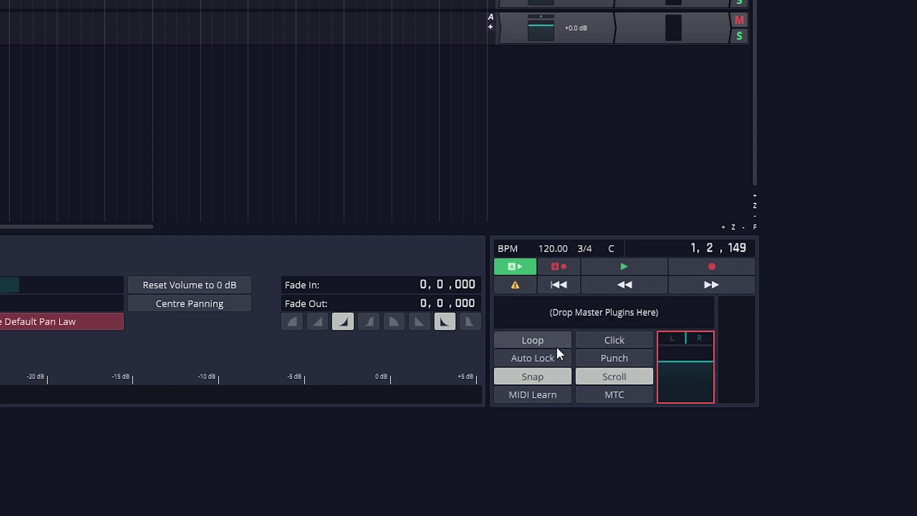
pyautogui.click(553, 339)
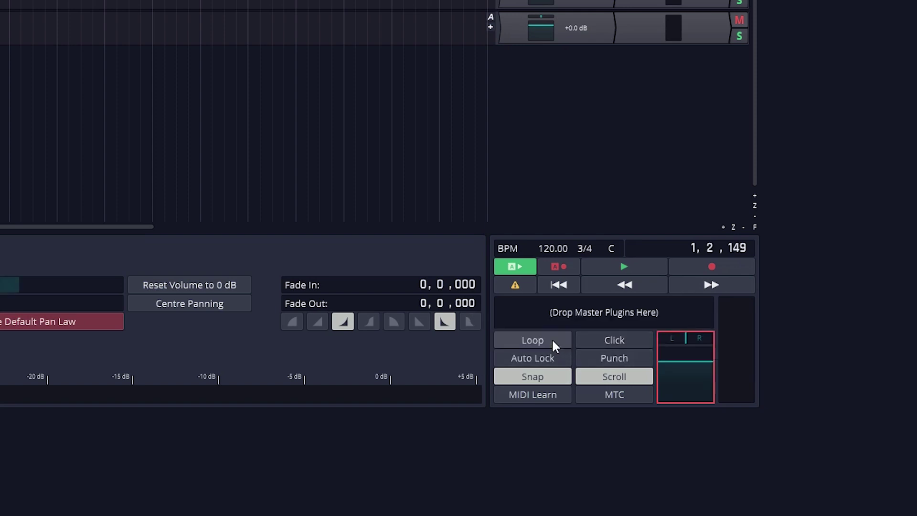